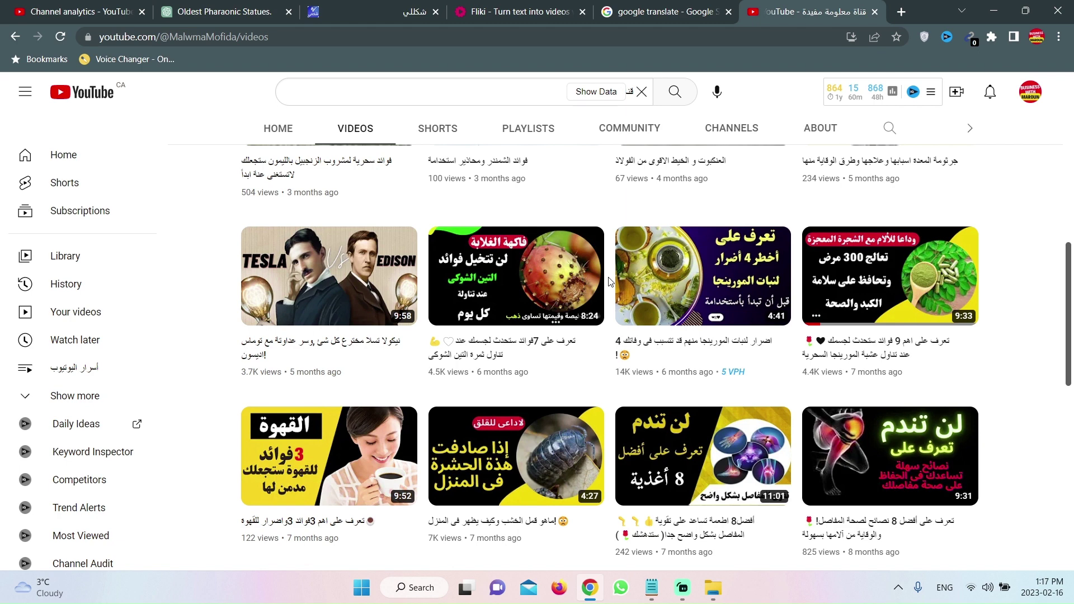
Switch to Notepad and copy the Arabic topic title about the oldest pharaonic statues in the pyramids area.
{"action": "left_click", "coordinate": [657, 598]}
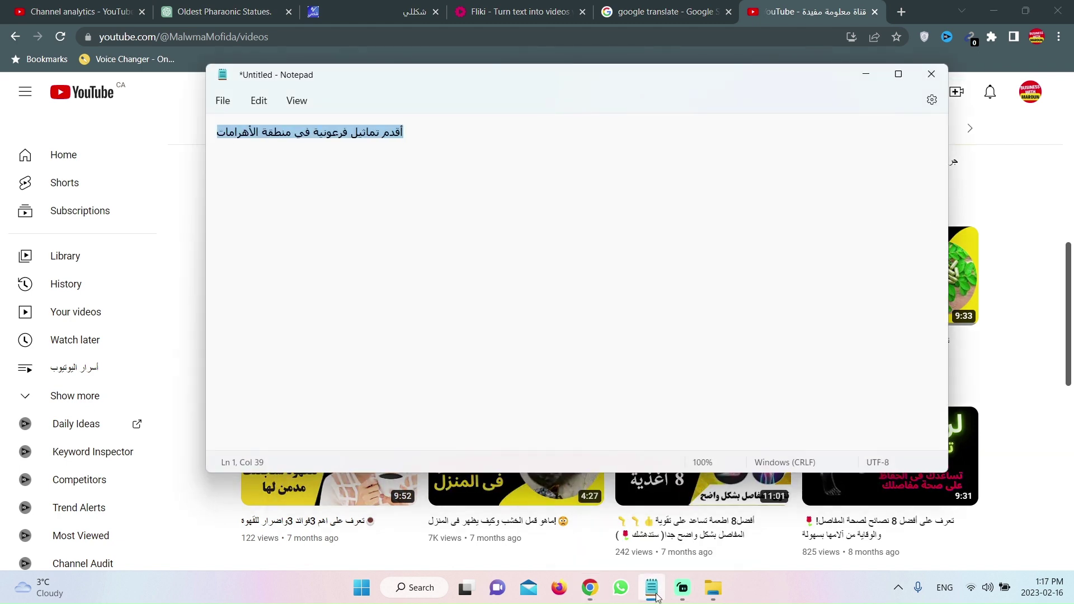
{"action": "left_click", "coordinate": [370, 138]}
{"action": "left_click_drag", "start_coordinate": [412, 134], "coordinate": [212, 138]}
{"action": "key", "text": "ctrl+c"}
Switch to Google Translate, translate the copied title from Arabic to English in place of the old text, and copy the translation.
{"action": "left_click", "coordinate": [619, 7]}
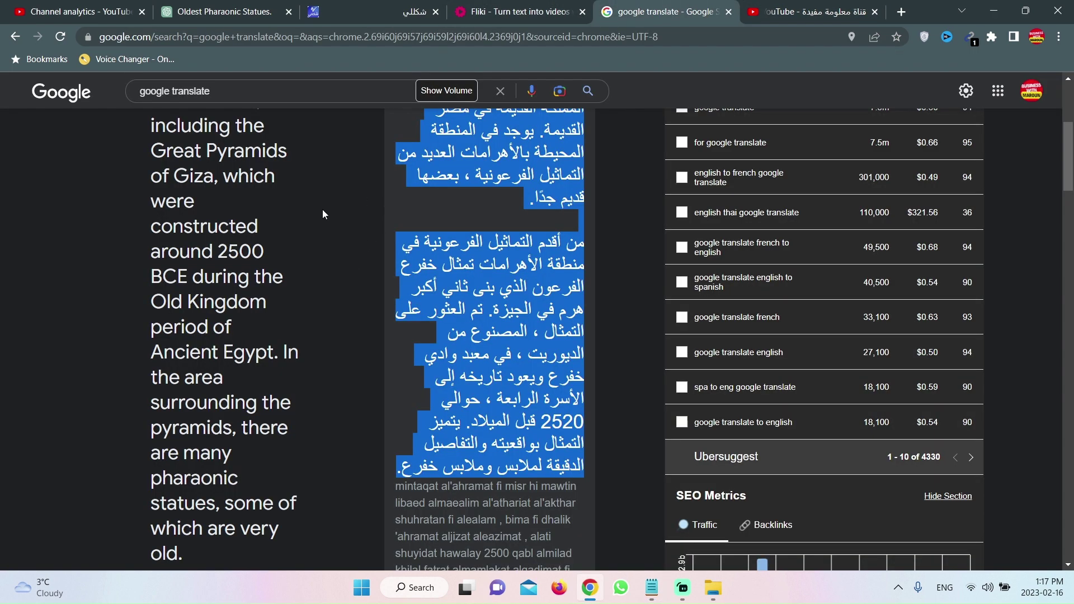
{"action": "scroll", "coordinate": [322, 209], "scroll_direction": "up", "scroll_amount": 5}
{"action": "left_click", "coordinate": [343, 252]}
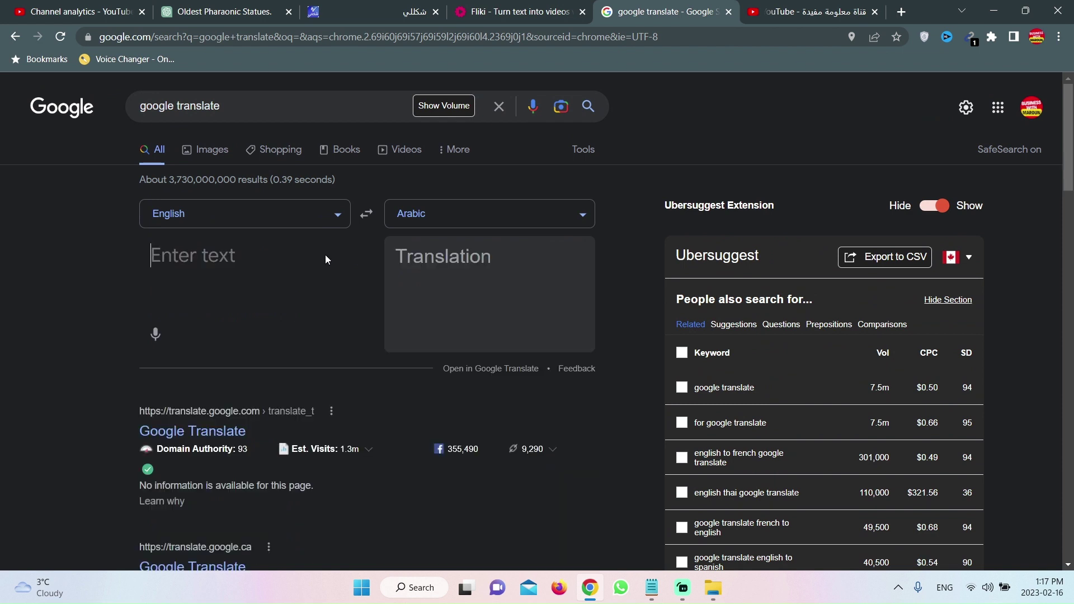
{"action": "left_click", "coordinate": [365, 215]}
{"action": "key", "text": "ctrl+v"}
{"action": "triple_click", "coordinate": [443, 264]}
{"action": "key", "text": "ctrl+c"}
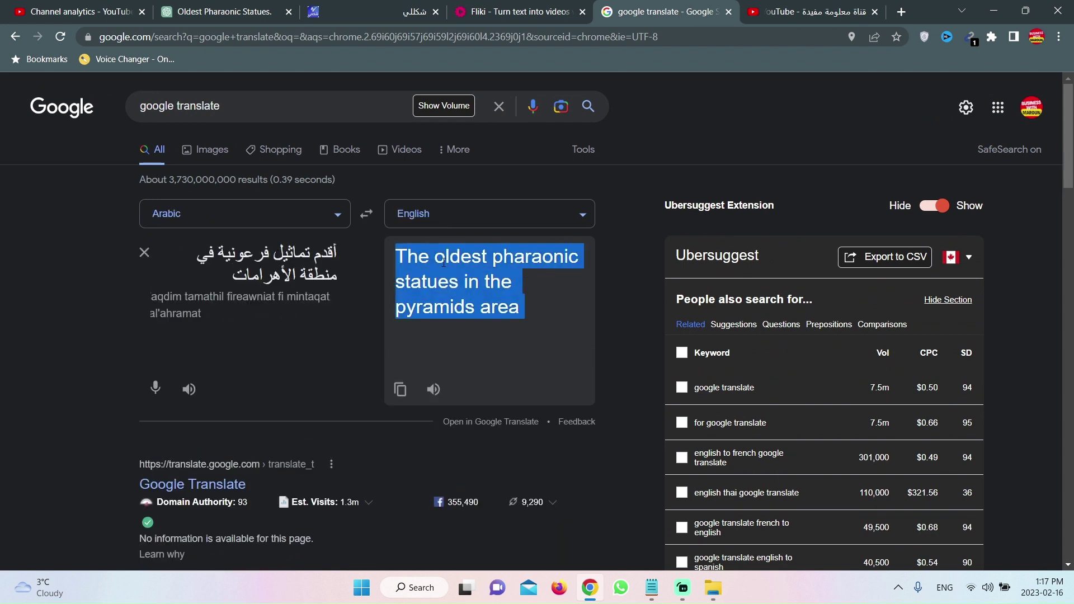
Switch to ChatGPT and submit the prompt "The oldest pharaonic statues in the pyramids area".
{"action": "left_click", "coordinate": [229, 11]}
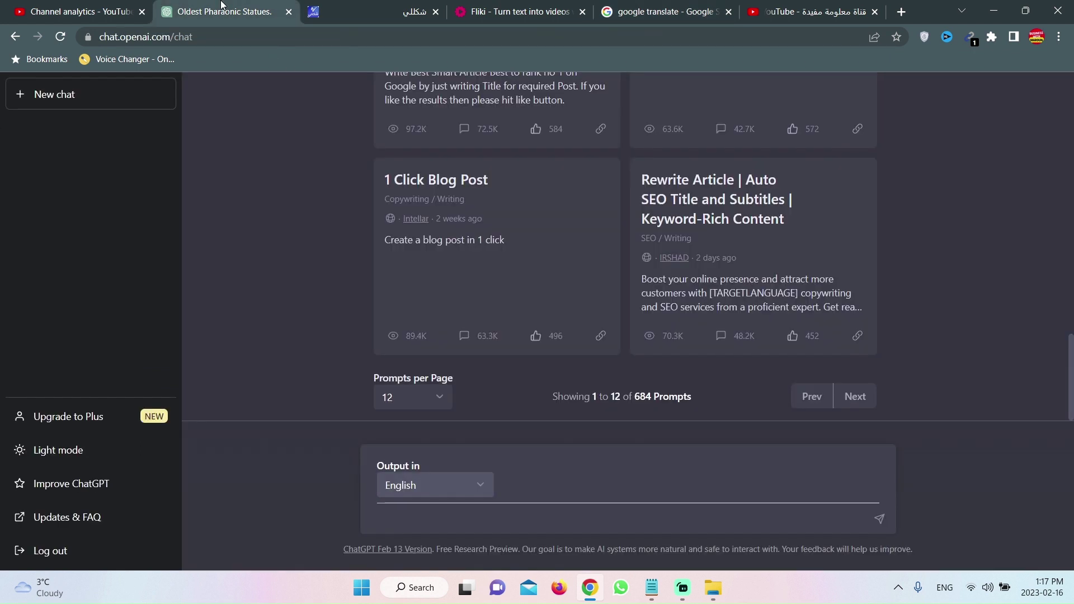
{"action": "left_click", "coordinate": [458, 515]}
{"action": "key", "text": "ctrl+v"}
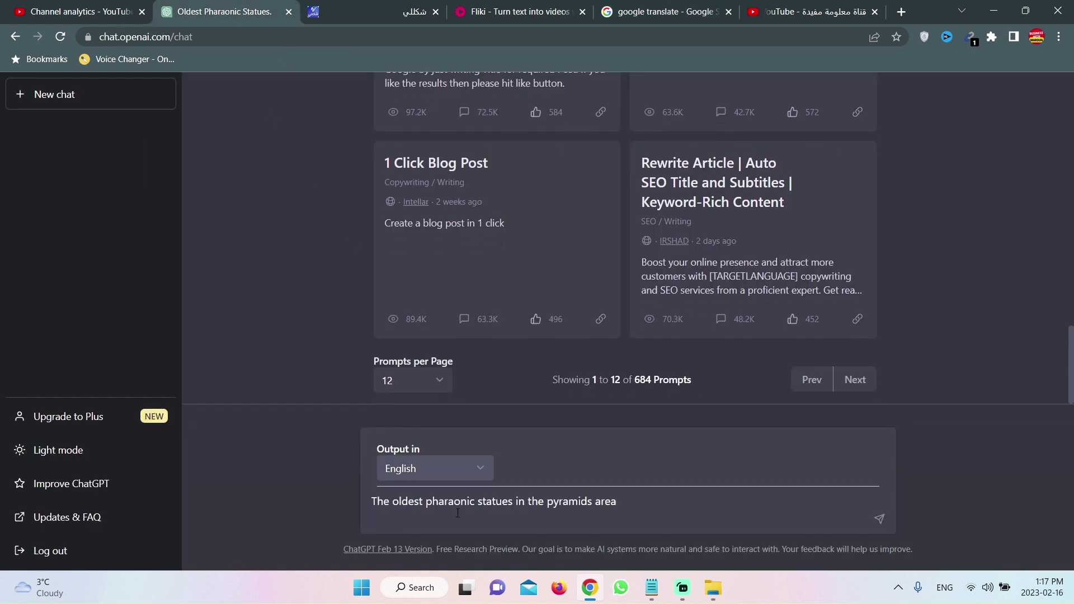
{"action": "key", "text": "Return"}
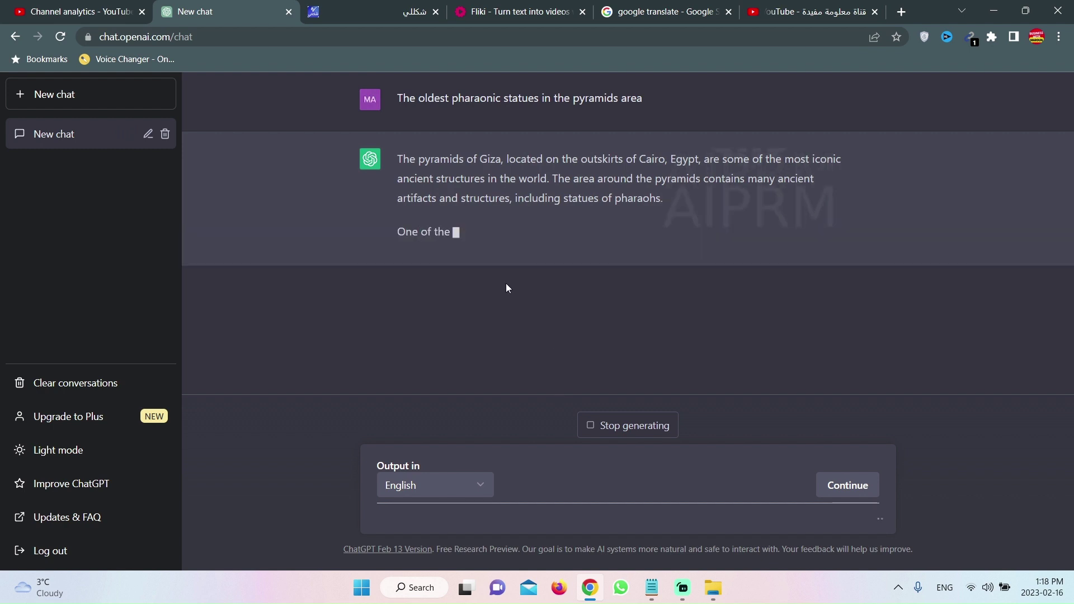
Copy the first paragraph of ChatGPT's answer and translate it from English to Arabic in Google Translate, replacing the old text.
{"action": "triple_click", "coordinate": [425, 159]}
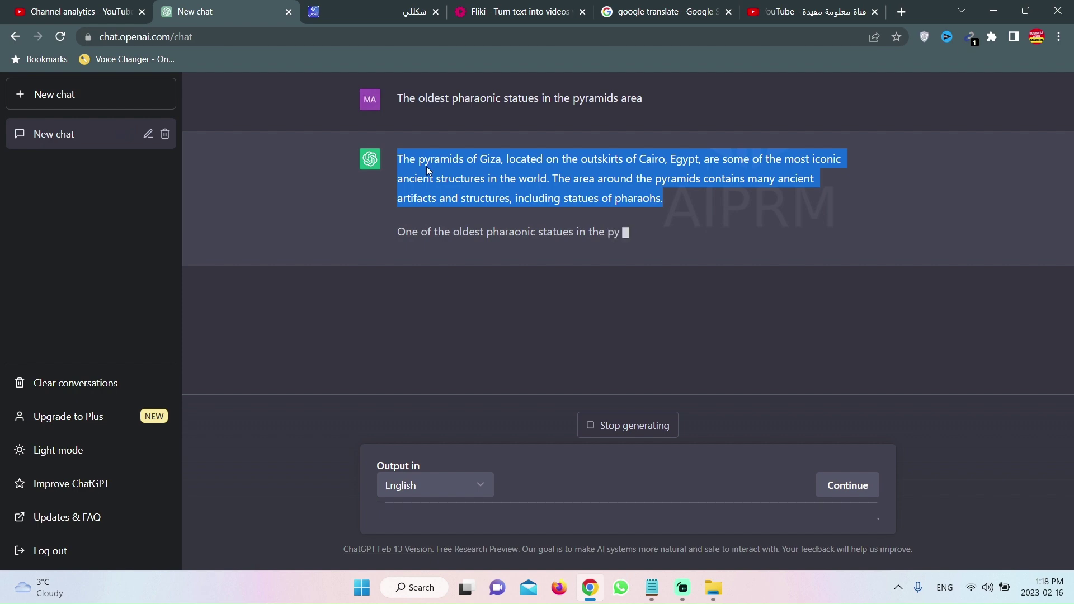
{"action": "left_click", "coordinate": [619, 10]}
{"action": "left_click", "coordinate": [367, 214]}
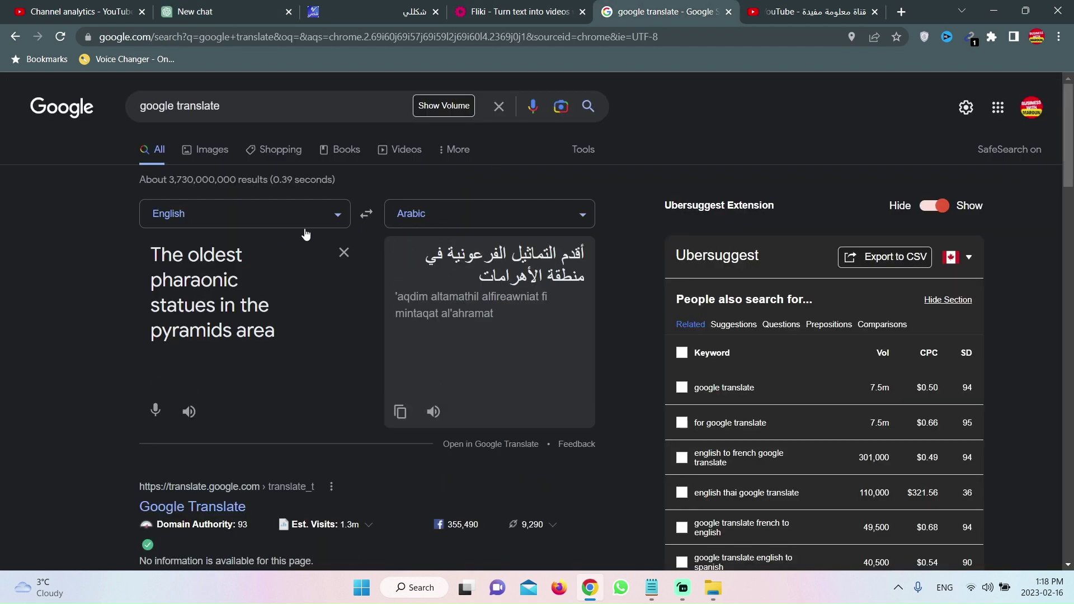
{"action": "left_click", "coordinate": [343, 254]}
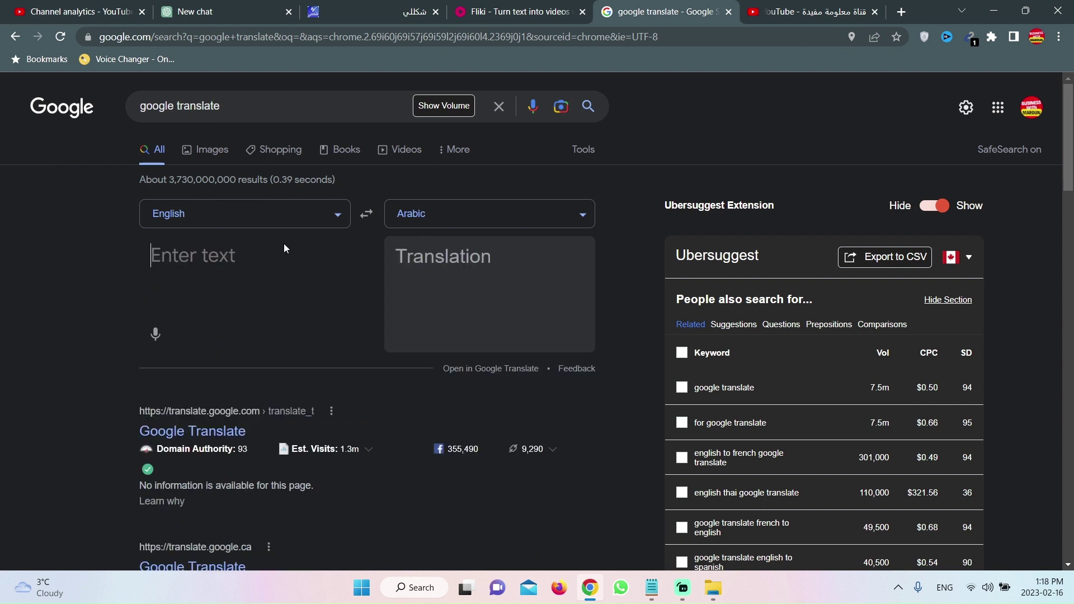
{"action": "key", "text": "ctrl+v"}
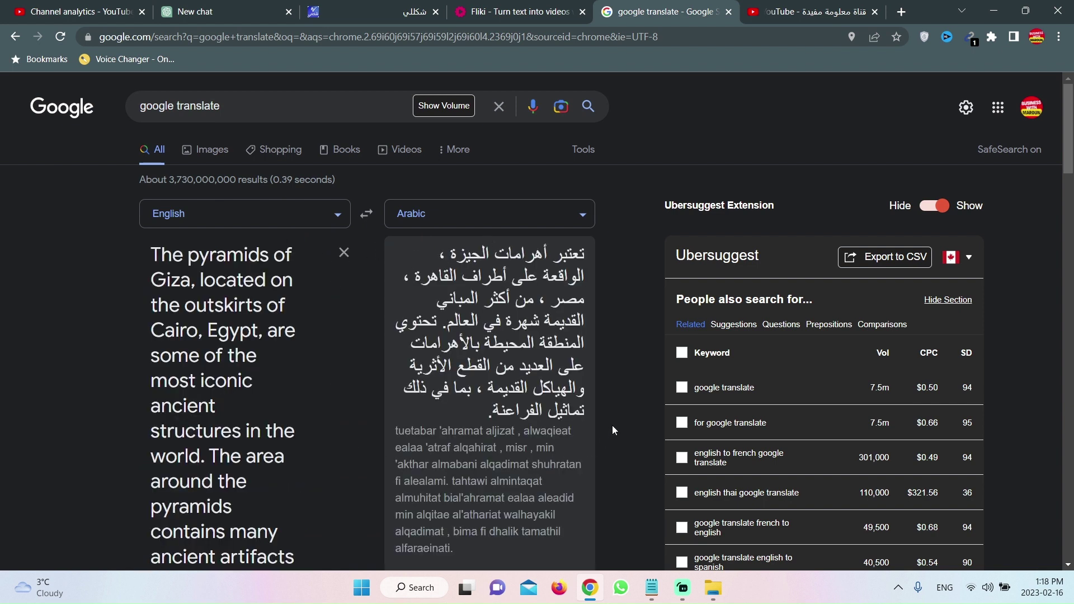
Copy the Arabic translation into the tashkeel.alsharekh.org text box and add full diacritics to it.
{"action": "left_click_drag", "start_coordinate": [575, 260], "coordinate": [484, 410]}
{"action": "key", "text": "ctrl+c"}
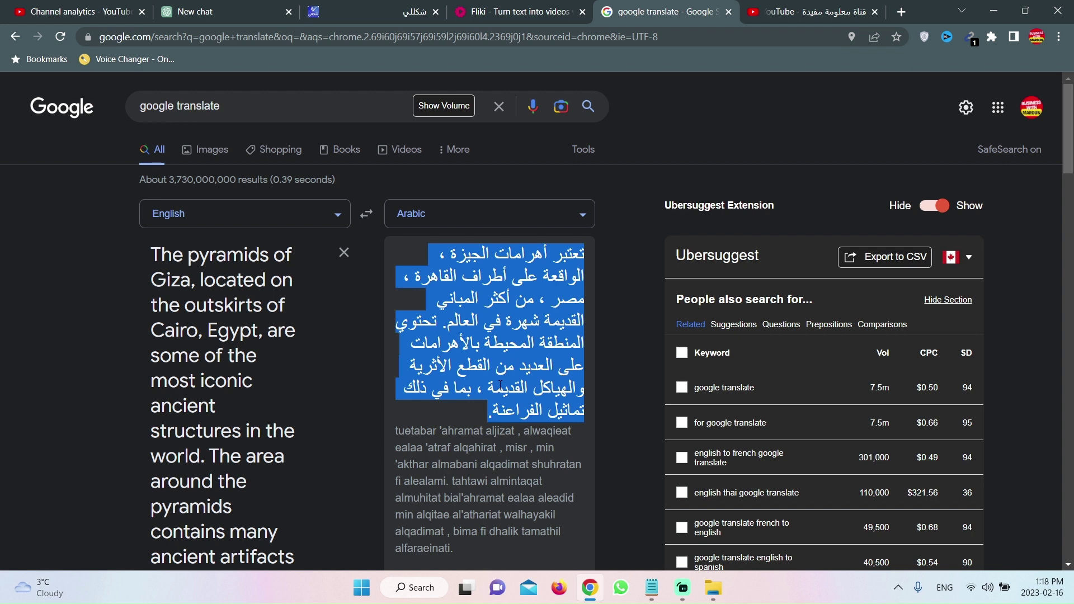
{"action": "left_click", "coordinate": [344, 11]}
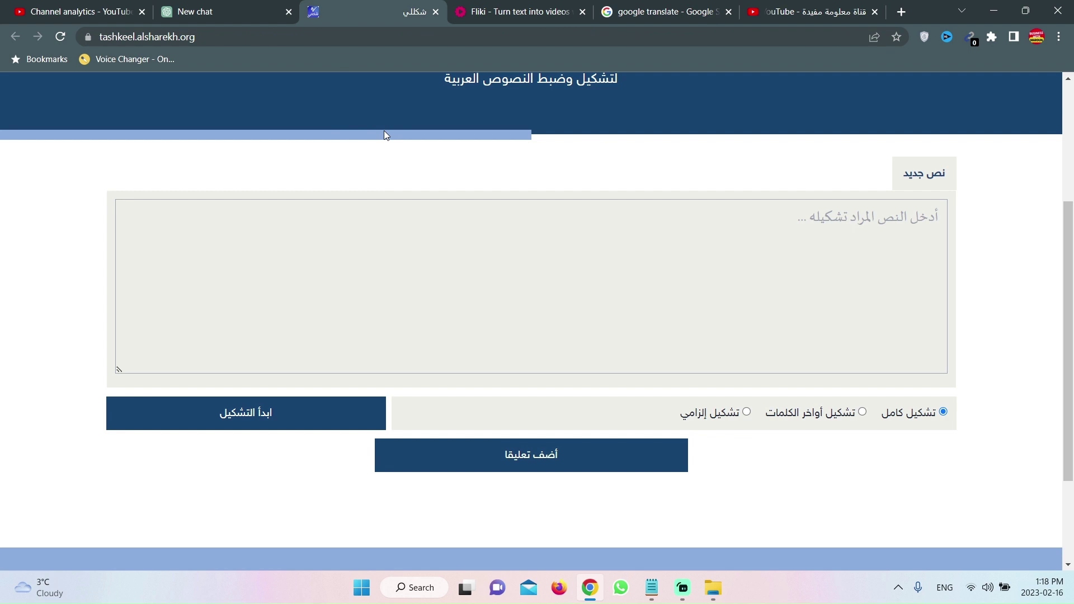
{"action": "left_click", "coordinate": [773, 240]}
{"action": "key", "text": "ctrl+v"}
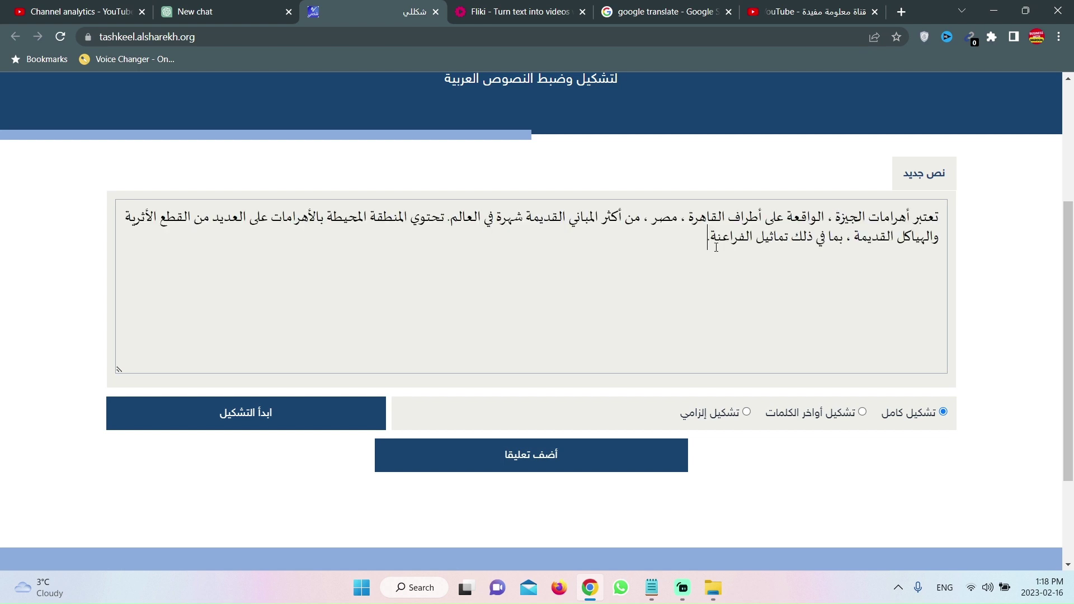
{"action": "left_click", "coordinate": [238, 412]}
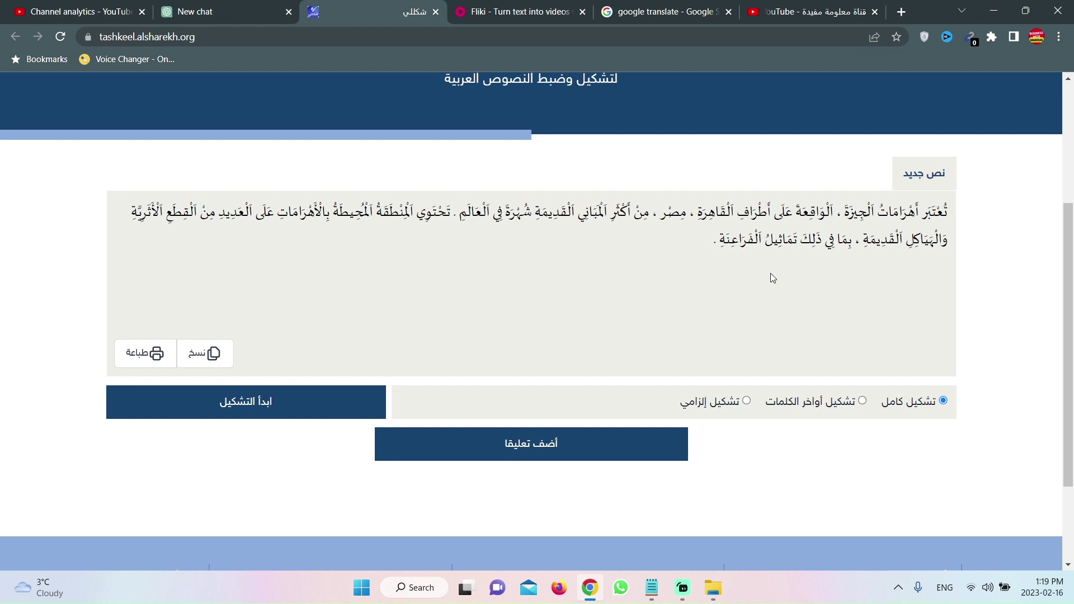
Copy the first diacritized sentence and paste it into the first section of the الأهرامات file in Fliki.
{"action": "left_click", "coordinate": [537, 12]}
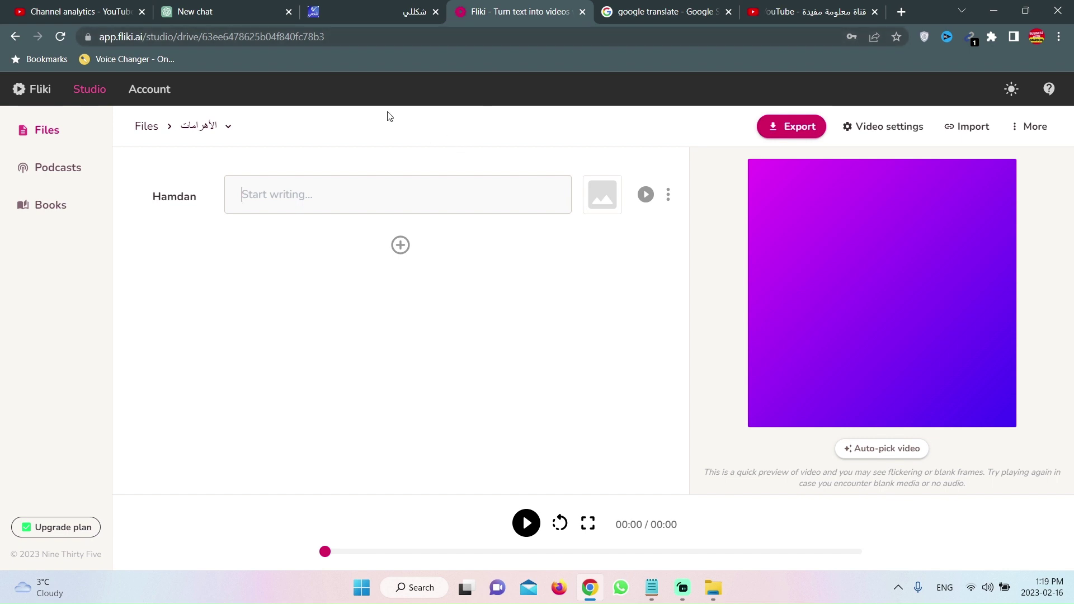
{"action": "left_click", "coordinate": [381, 12]}
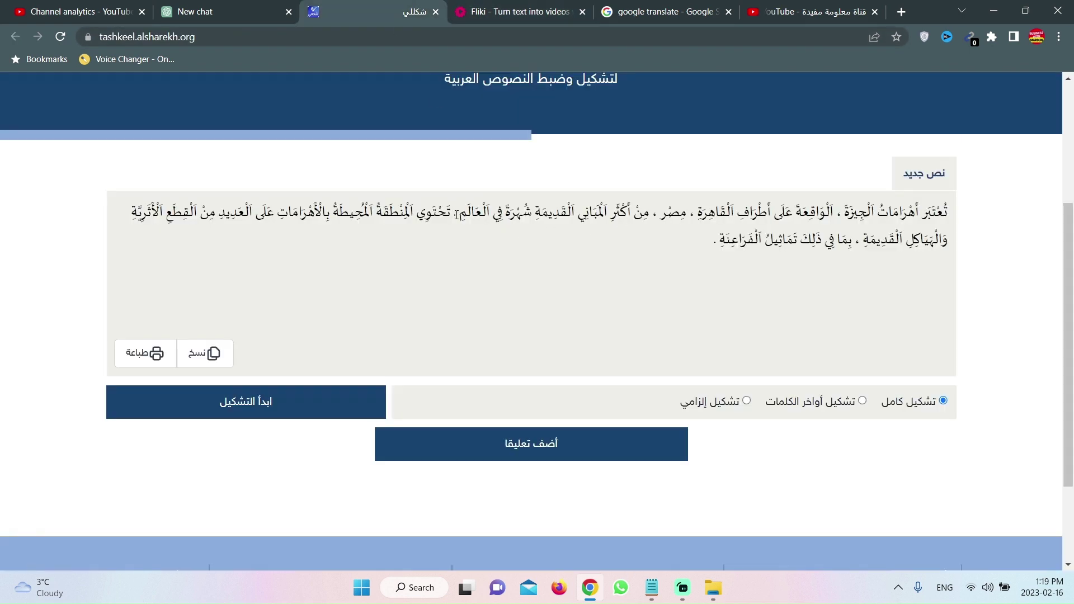
{"action": "left_click_drag", "start_coordinate": [459, 214], "coordinate": [961, 204]}
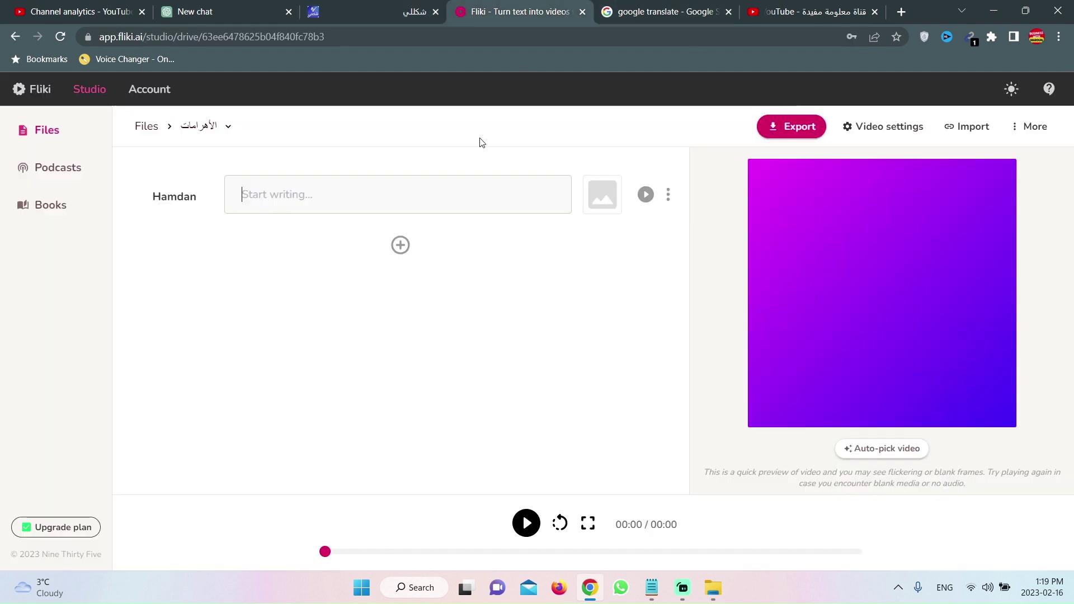
{"action": "left_click", "coordinate": [528, 12]}
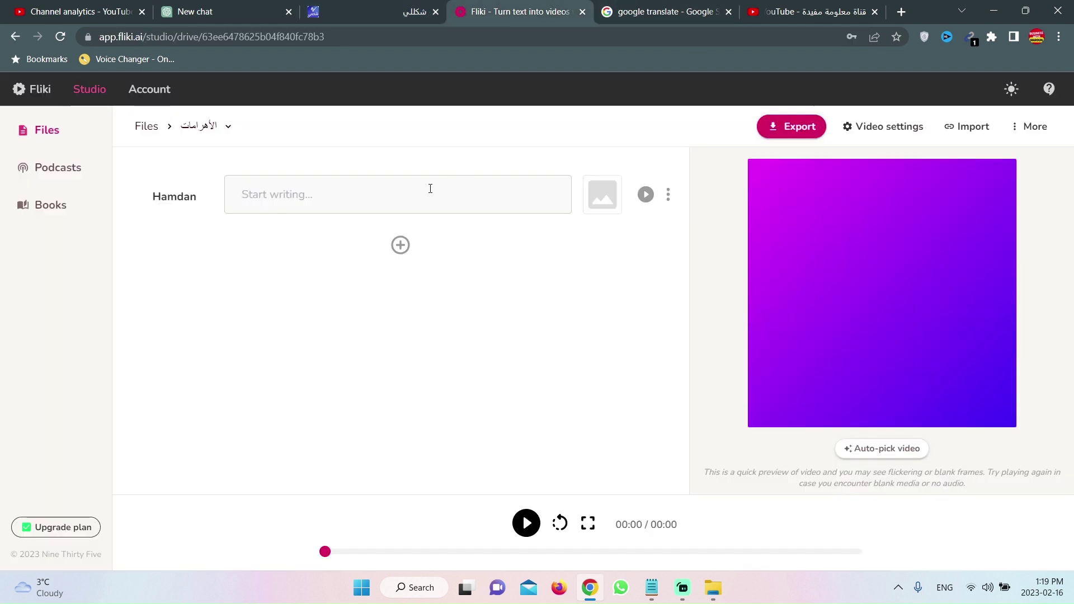
{"action": "type", "text": "تُعْتَبَرُ أَهْرَامَاتُ الْجِيزَةِ ، الْوَاقِعَةِ عَلَى أَطْرَافِ الْقَاهِرَةِ ، مِصْر ، مِنْ أَكْثَرِ الْمَبَانِي الْقَدِيمَةِ شُهْرَةً فِي الْعَالَمِ"}
Add a second section to the Fliki file and paste the remaining diacritized sentence from the tashkeel site into it.
{"action": "left_click", "coordinate": [401, 261]}
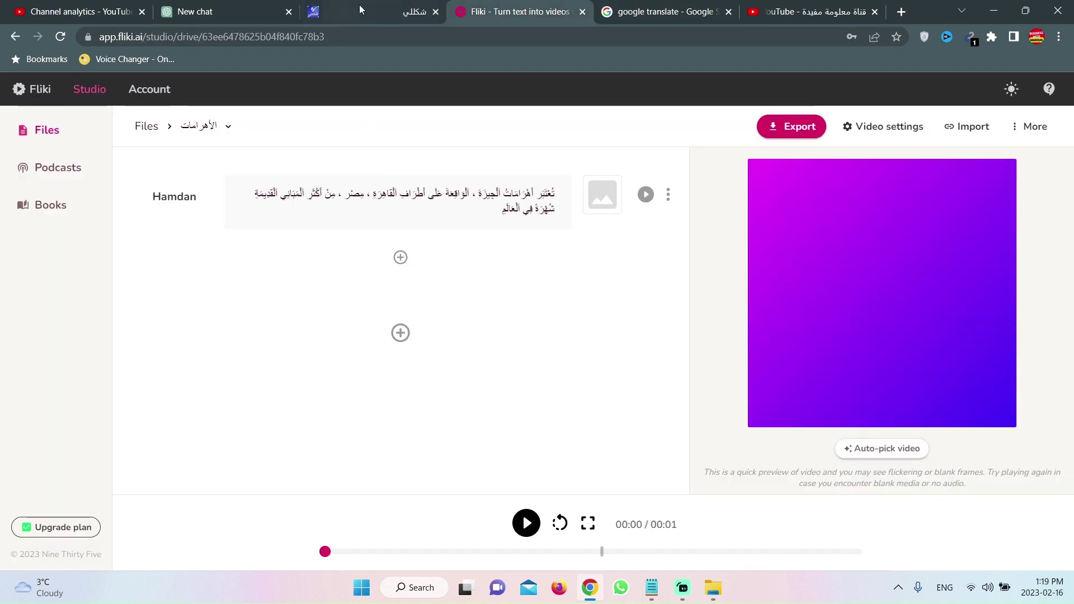
{"action": "left_click", "coordinate": [349, 12]}
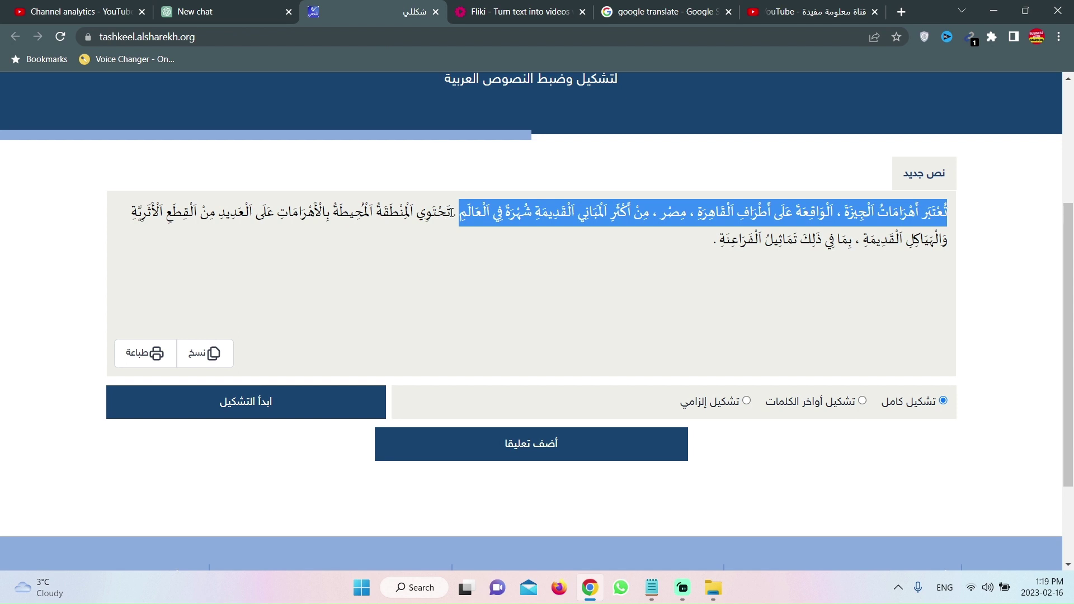
{"action": "left_click_drag", "start_coordinate": [450, 213], "coordinate": [430, 235]}
{"action": "key", "text": "ctrl+c"}
{"action": "left_click", "coordinate": [515, 12]}
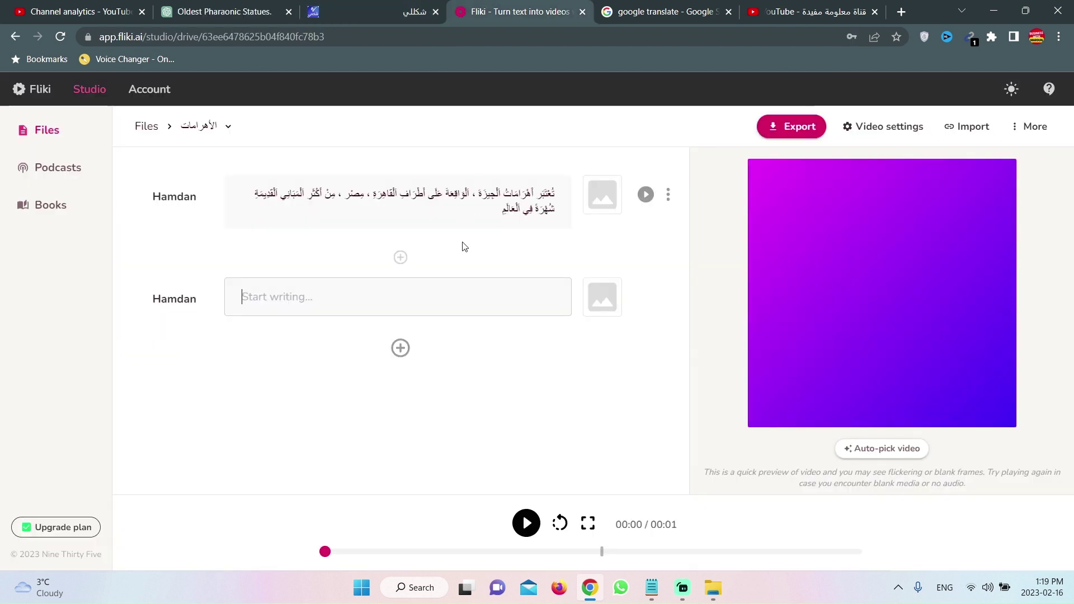
{"action": "left_click", "coordinate": [434, 287]}
{"action": "key", "text": "ctrl+v"}
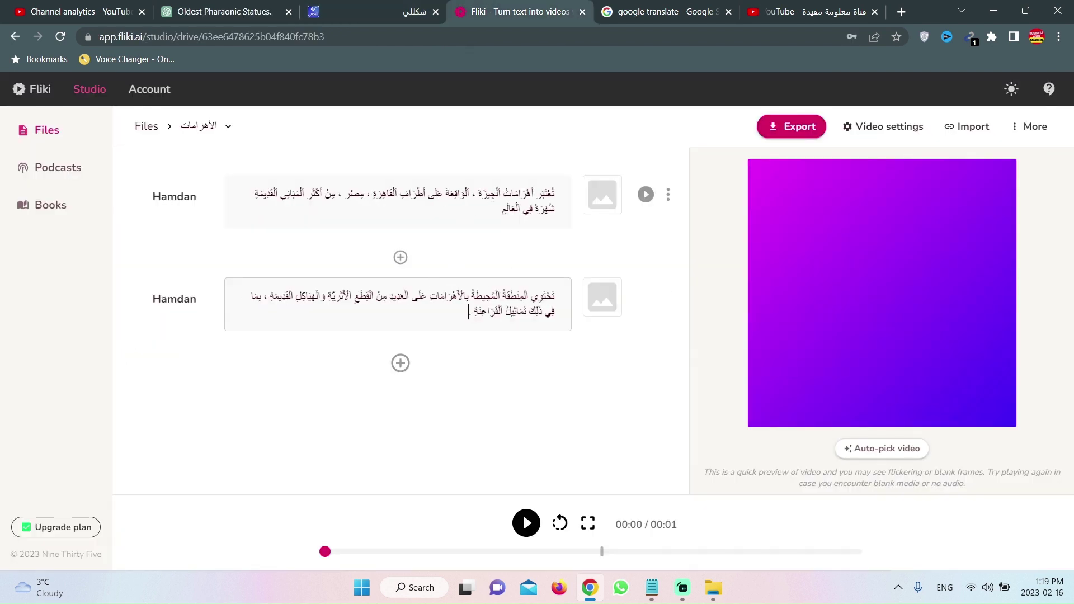
Auto-pick a video for the first section and for the second section.
{"action": "left_click", "coordinate": [519, 196]}
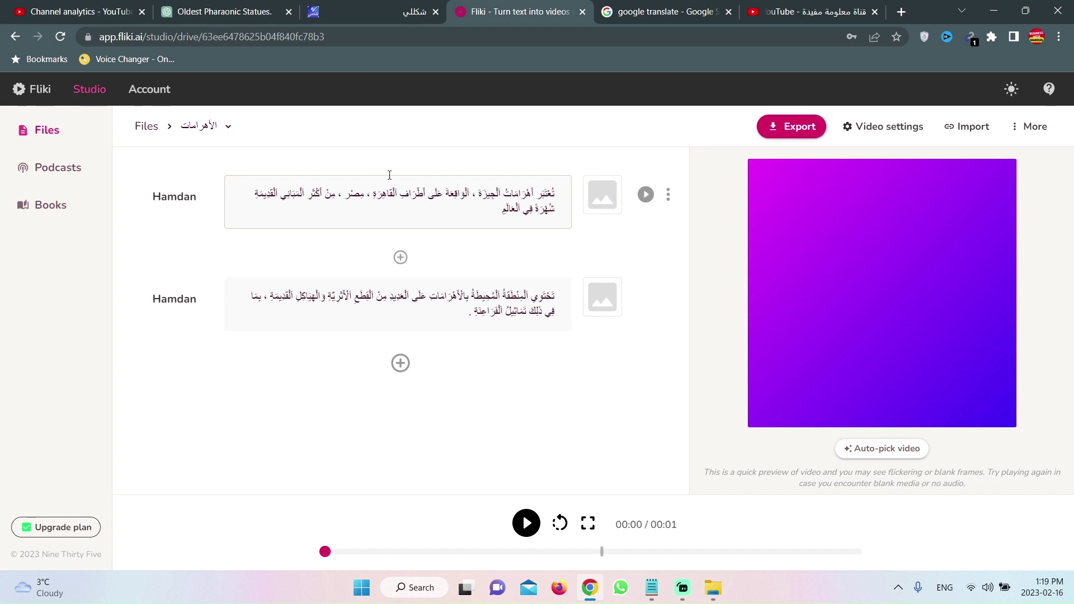
{"action": "left_click", "coordinate": [884, 449]}
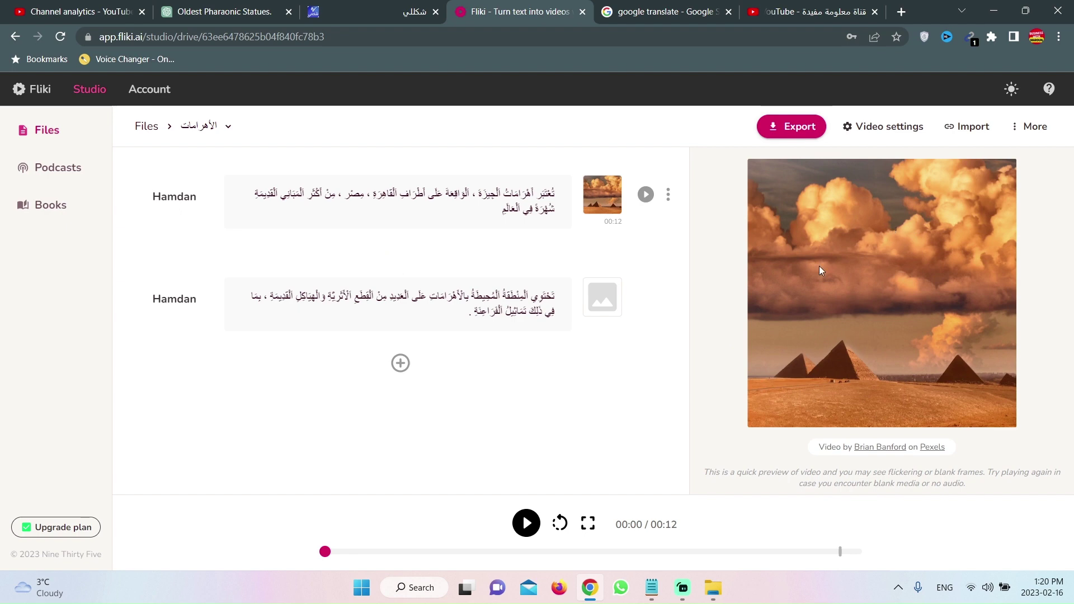
{"action": "left_click", "coordinate": [503, 295]}
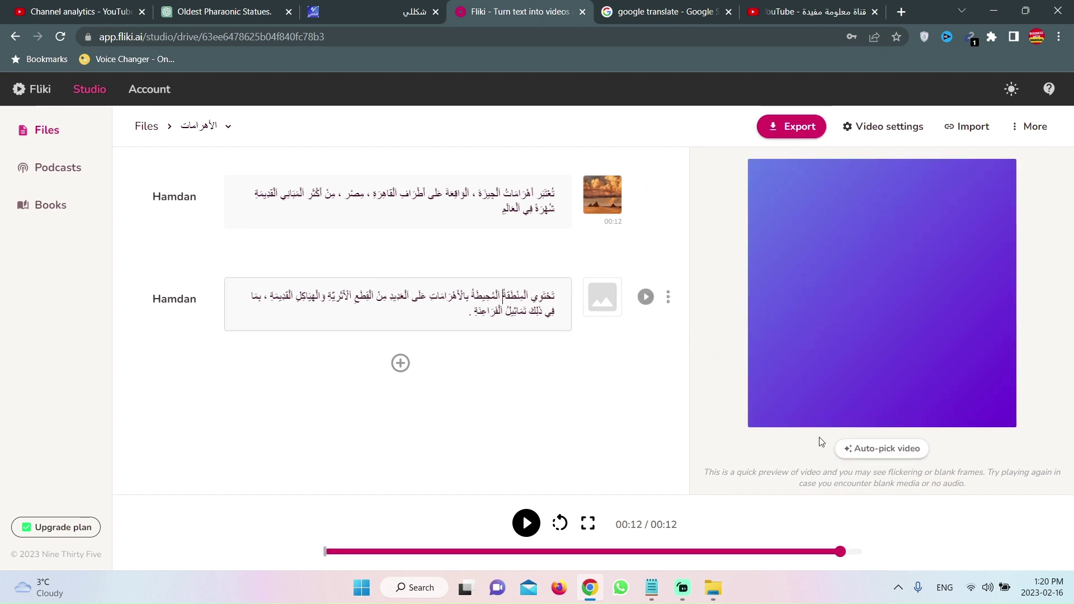
{"action": "left_click", "coordinate": [880, 450]}
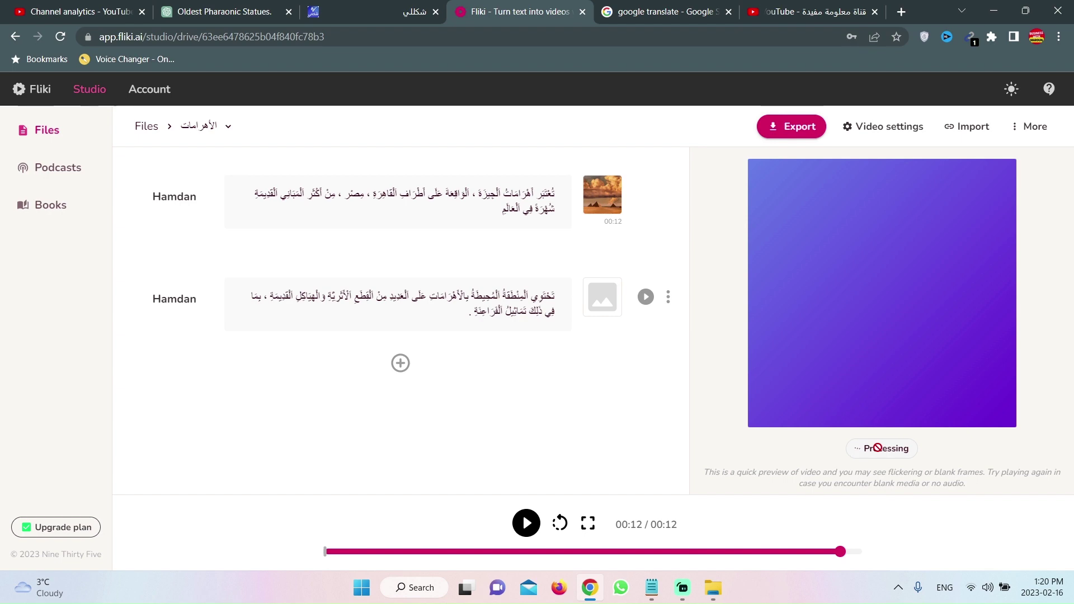
Change the file's output type to Audio in the settings and save.
{"action": "left_click", "coordinate": [882, 126]}
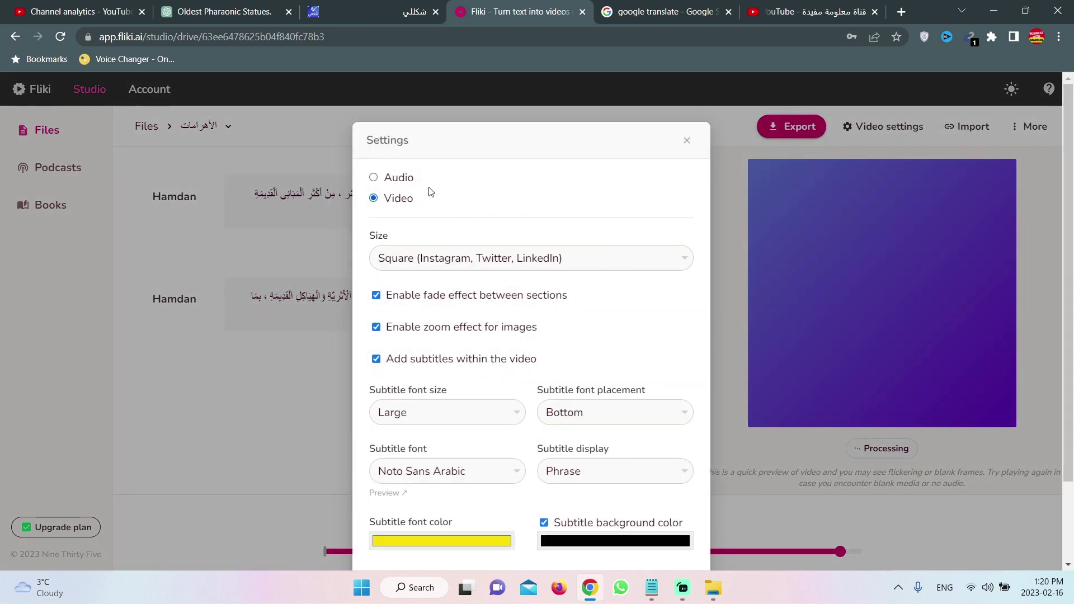
{"action": "left_click", "coordinate": [407, 181]}
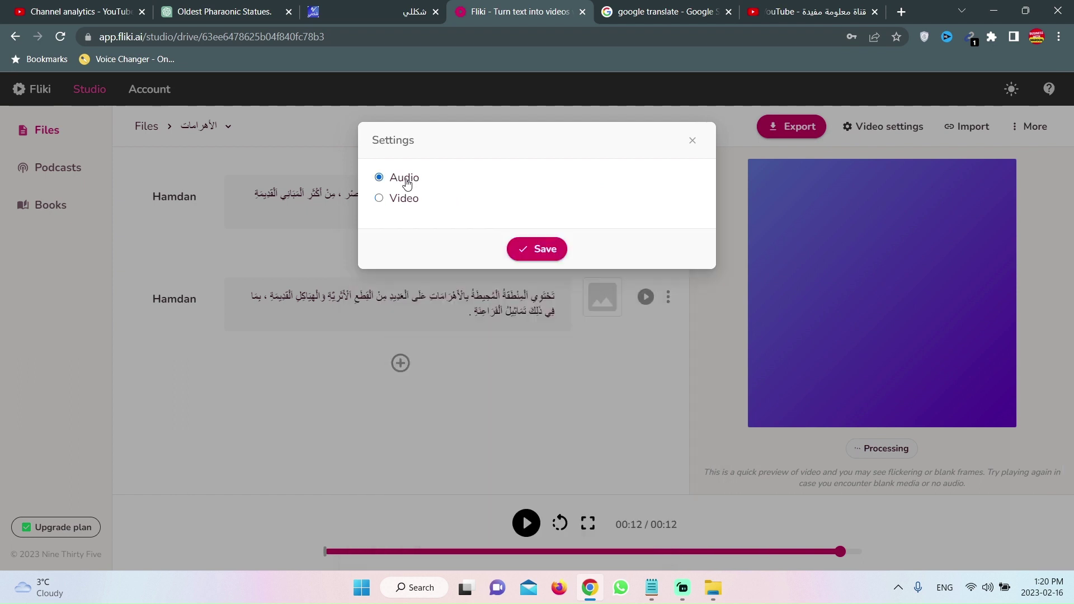
{"action": "left_click", "coordinate": [535, 249]}
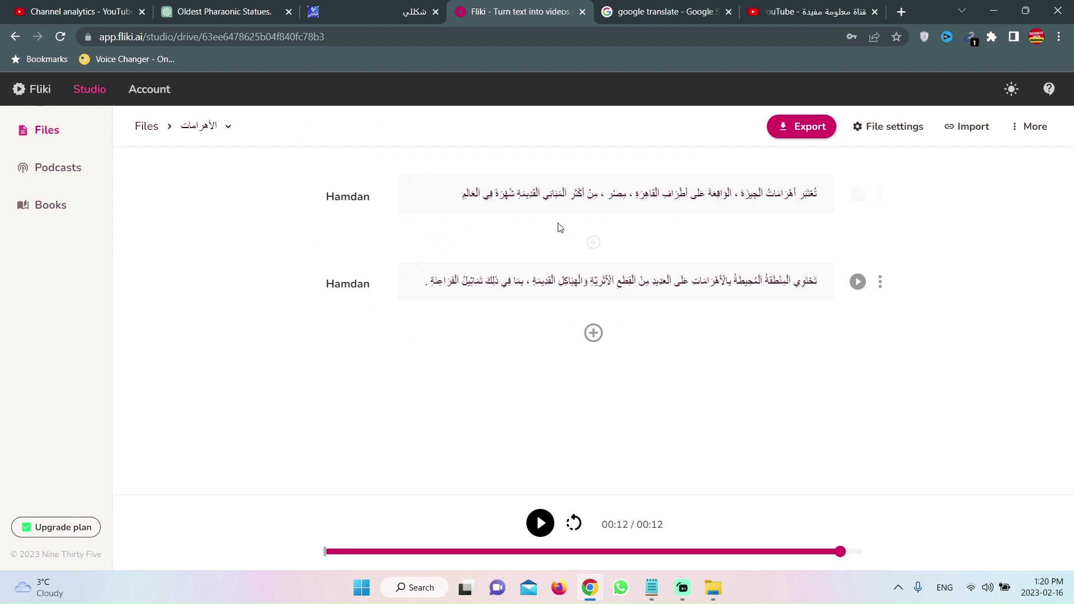
Preview the Arabic (United Arab Emirates) voice Hamdan for the first section and apply it to all the sections.
{"action": "left_click", "coordinate": [880, 195]}
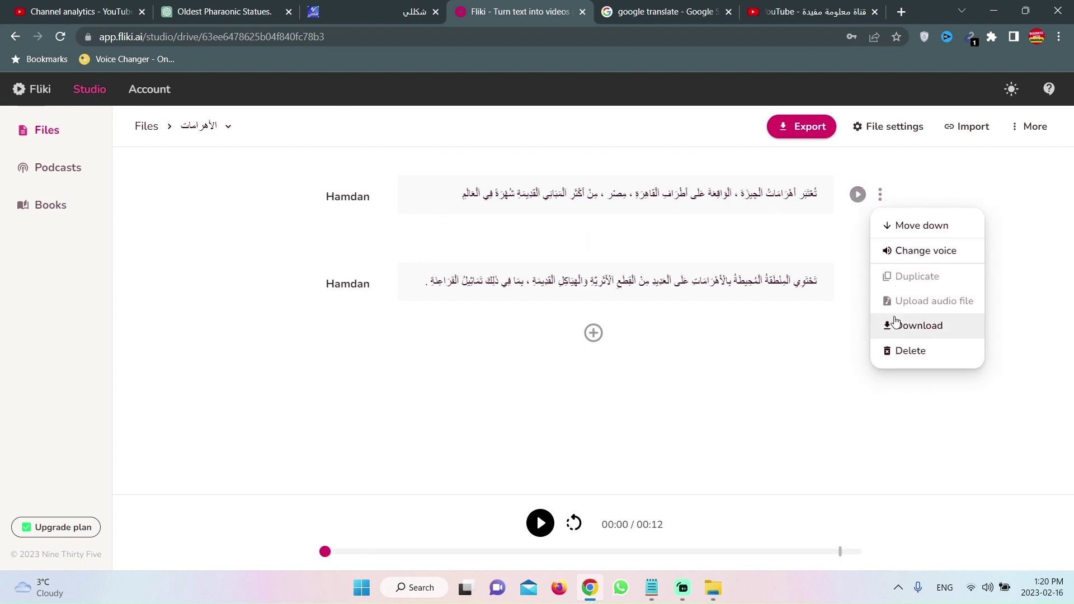
{"action": "left_click", "coordinate": [908, 253]}
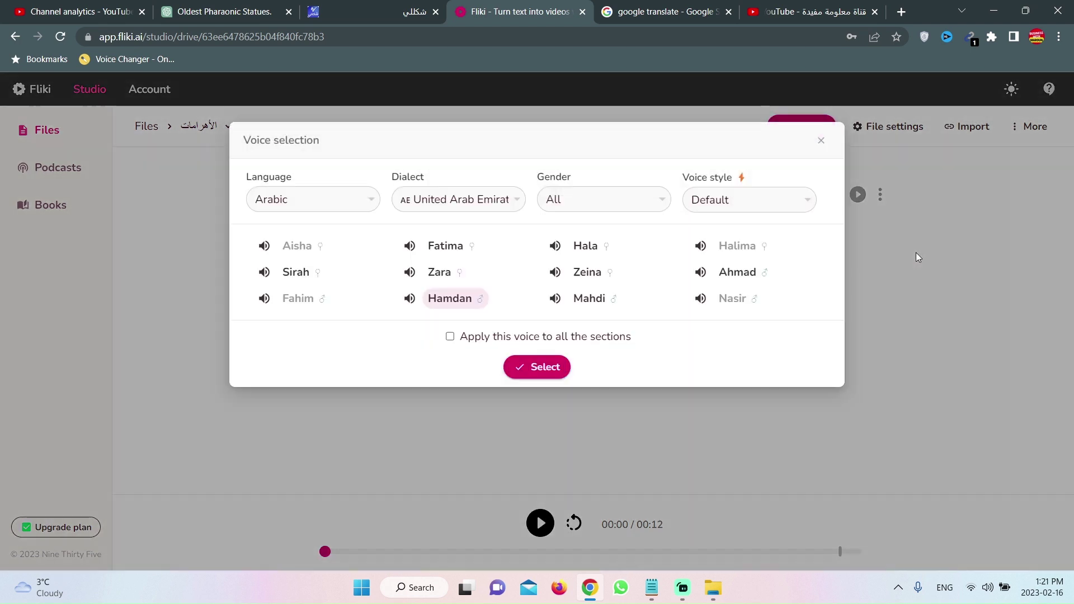
{"action": "left_click", "coordinate": [352, 206]}
{"action": "left_click", "coordinate": [411, 300]}
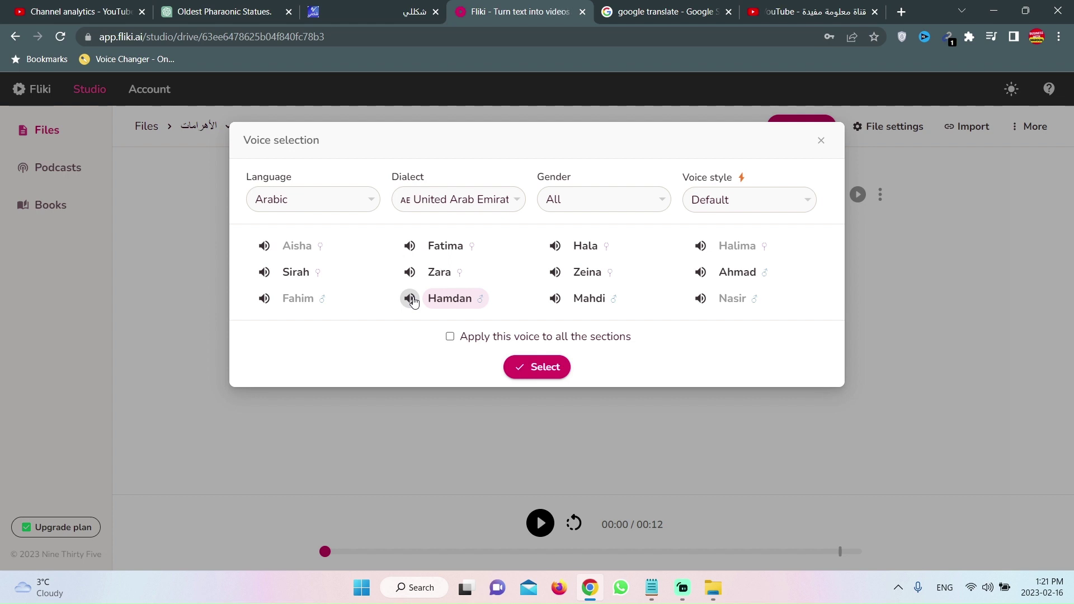
{"action": "left_click", "coordinate": [450, 336]}
{"action": "left_click", "coordinate": [542, 372]}
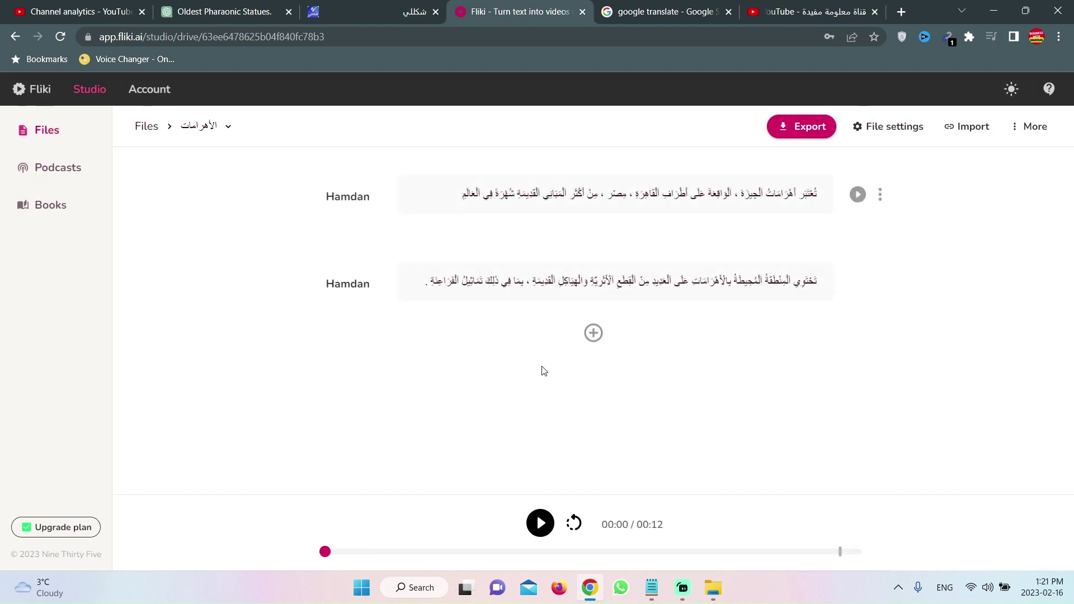